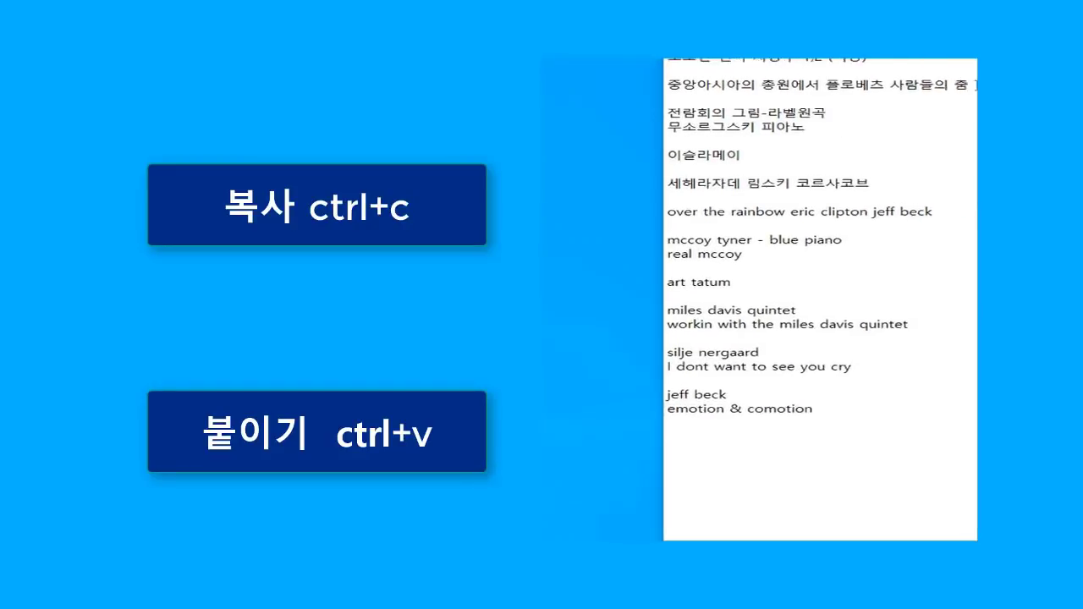
Copy the line "중앙아시아의 총원에서 플로베츠 사람들의 춤" and paste it below "emotion & comotion" at the end of the note.
drag(556, 94, 546, 82)
key(ctrl+c)
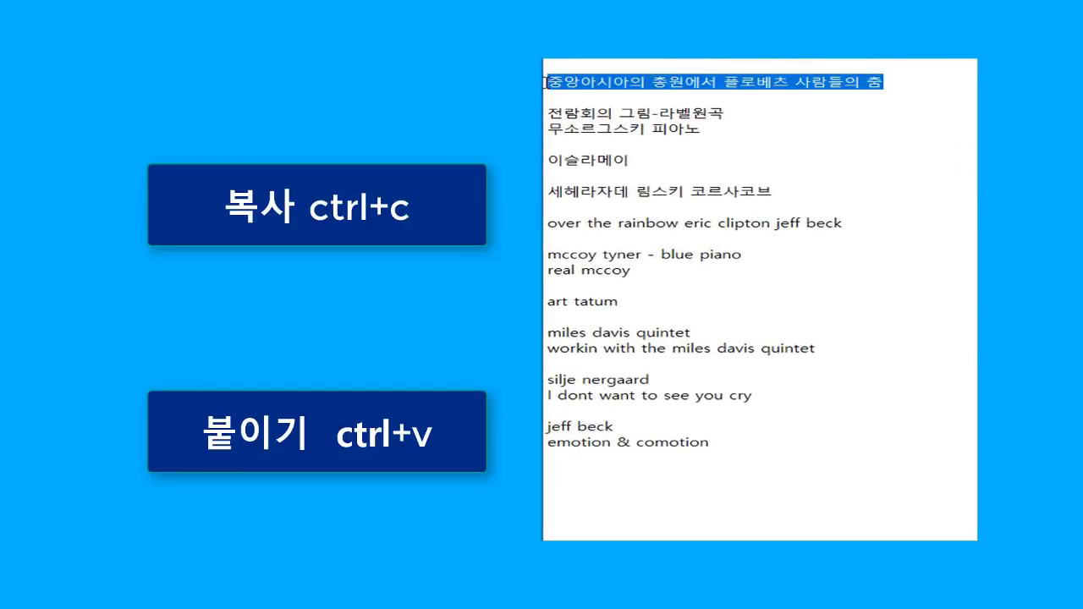
click(771, 456)
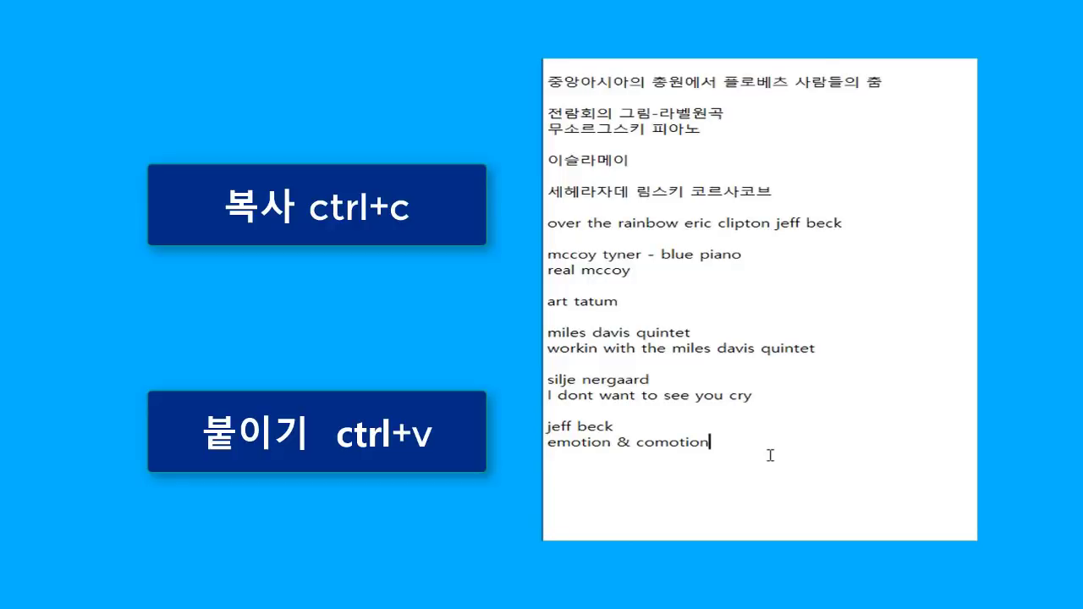
key(ctrl+v)
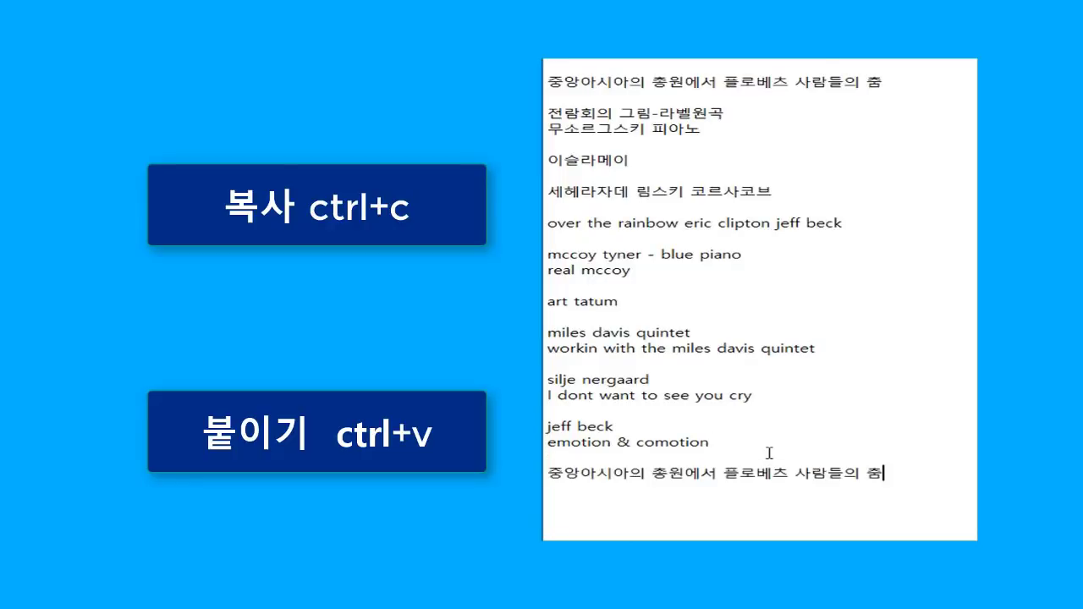
Copy the line "이슬라메이" and paste it at the end of the note, below the pasted title.
click(621, 159)
drag(623, 159, 545, 162)
key(ctrl+c)
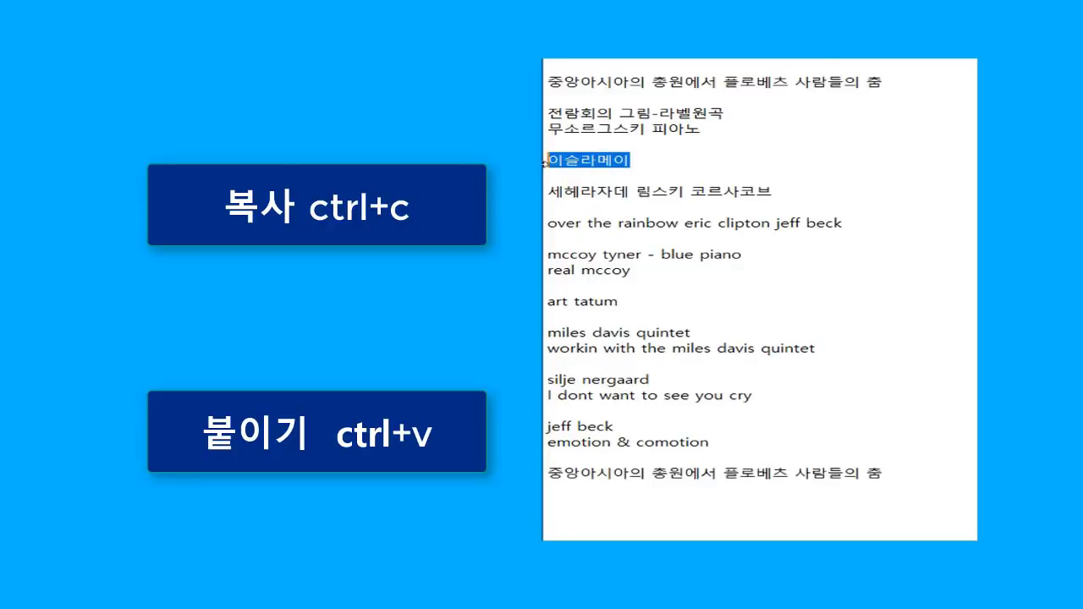
click(961, 504)
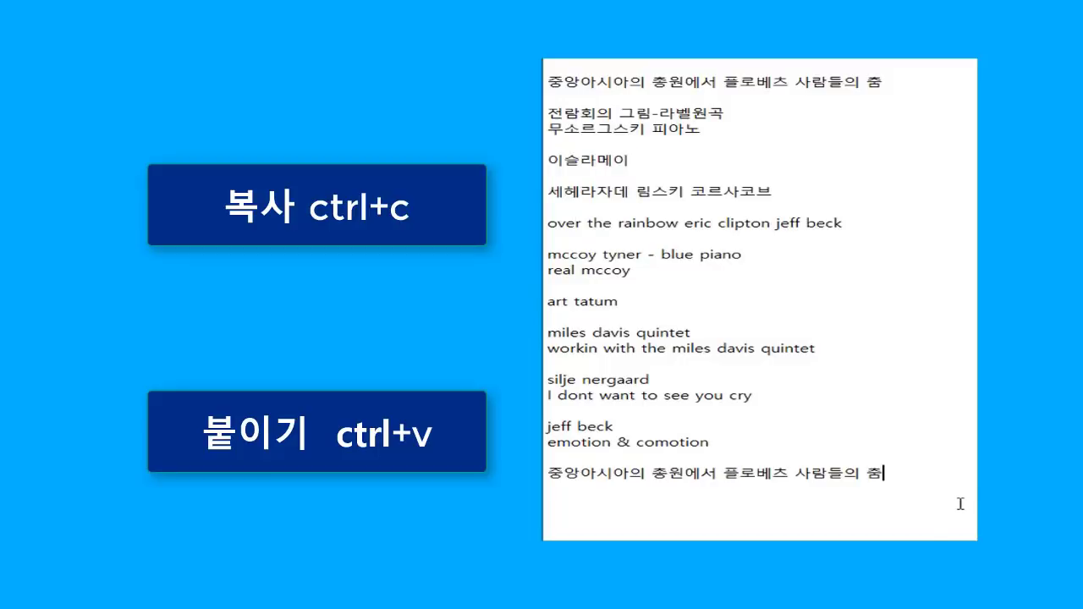
key(ctrl+v)
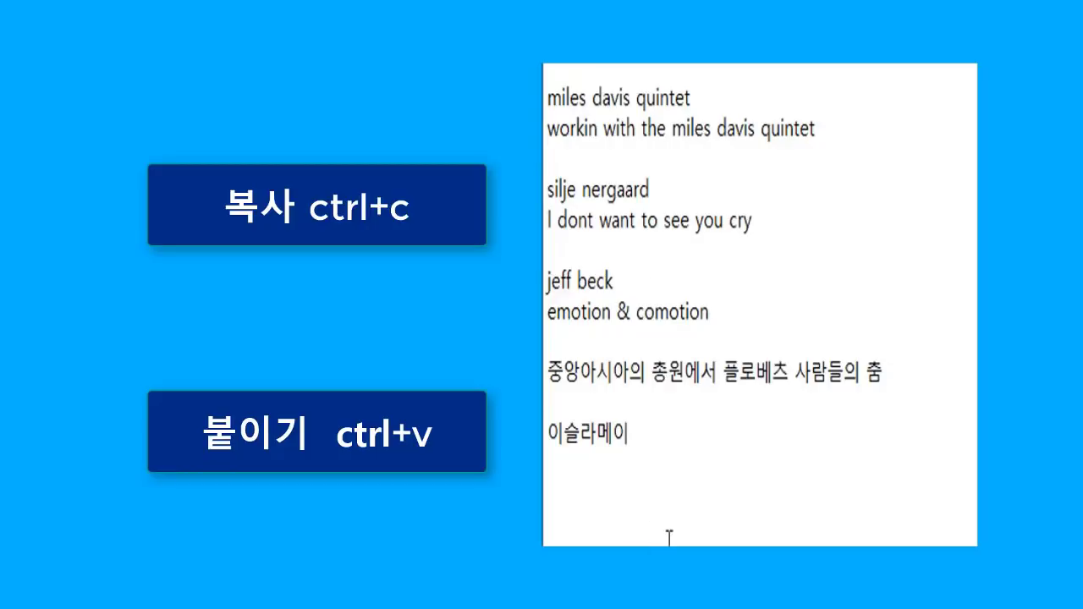
Copy the pasted line "중앙아시아의 총원에서 플로베츠 사람들의 춤" again and paste it on a new line below "이슬라메이".
drag(580, 374, 717, 375)
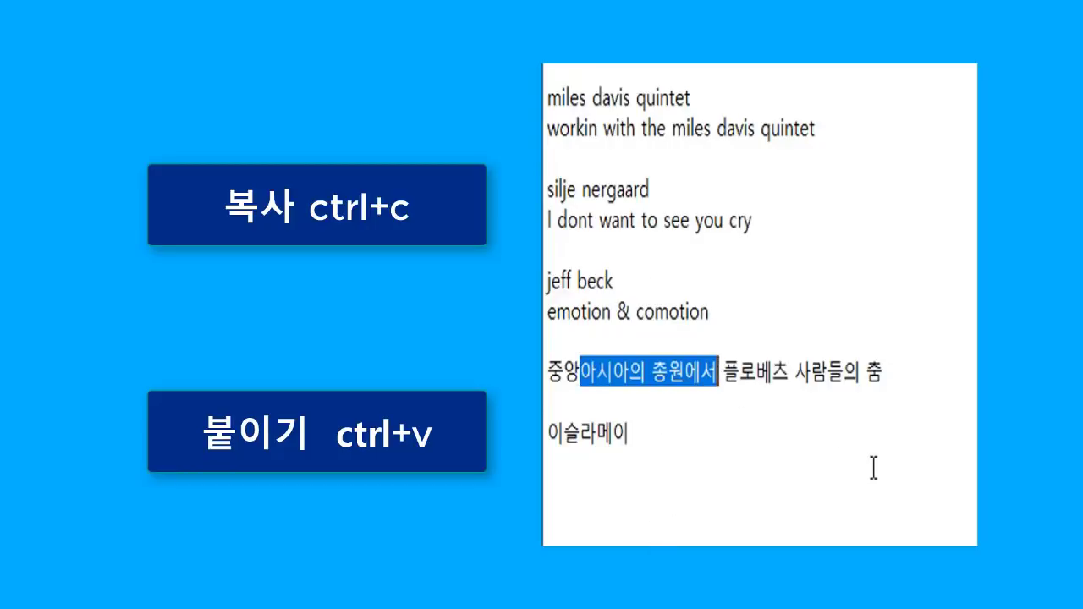
click(874, 468)
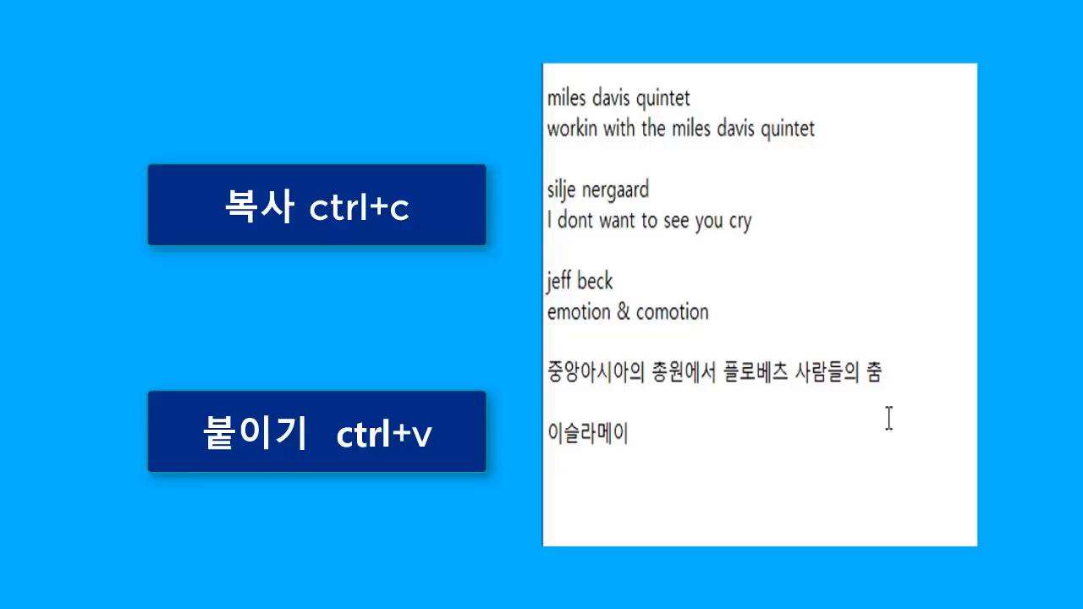
drag(884, 374, 549, 374)
key(ctrl+c)
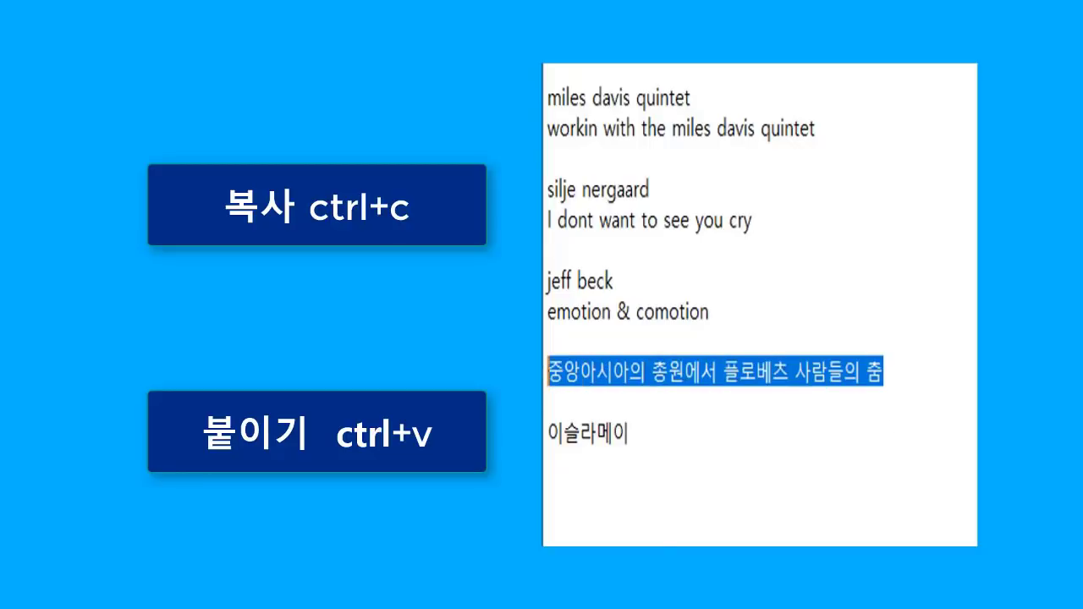
click(630, 537)
key(Return)
key(ctrl+v)
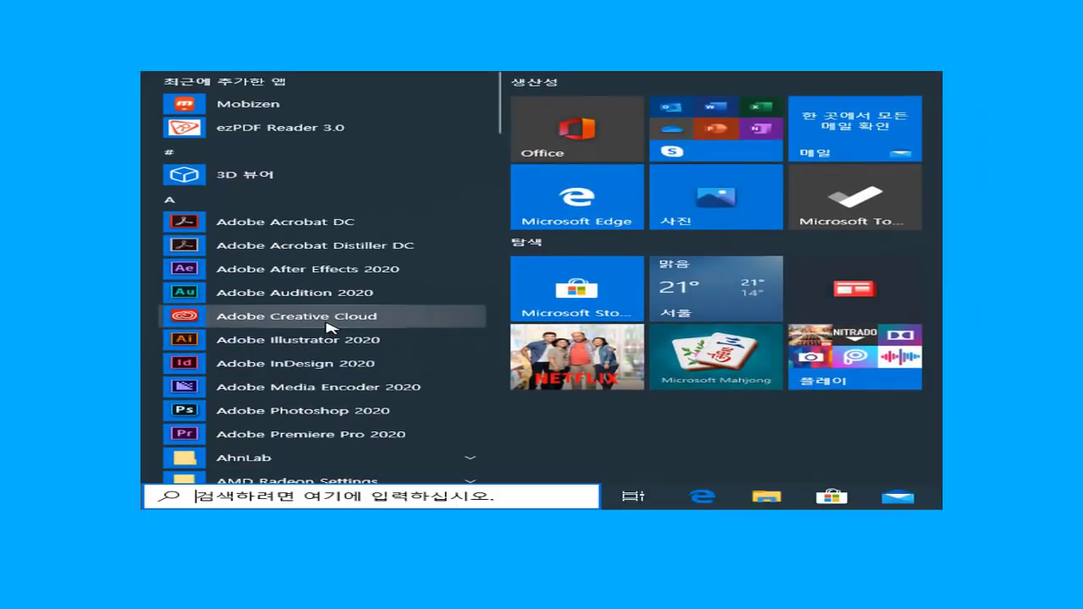
Search for "설정" to open Windows Settings and go to the clipboard (클립보드) page of the system settings.
text(설정)
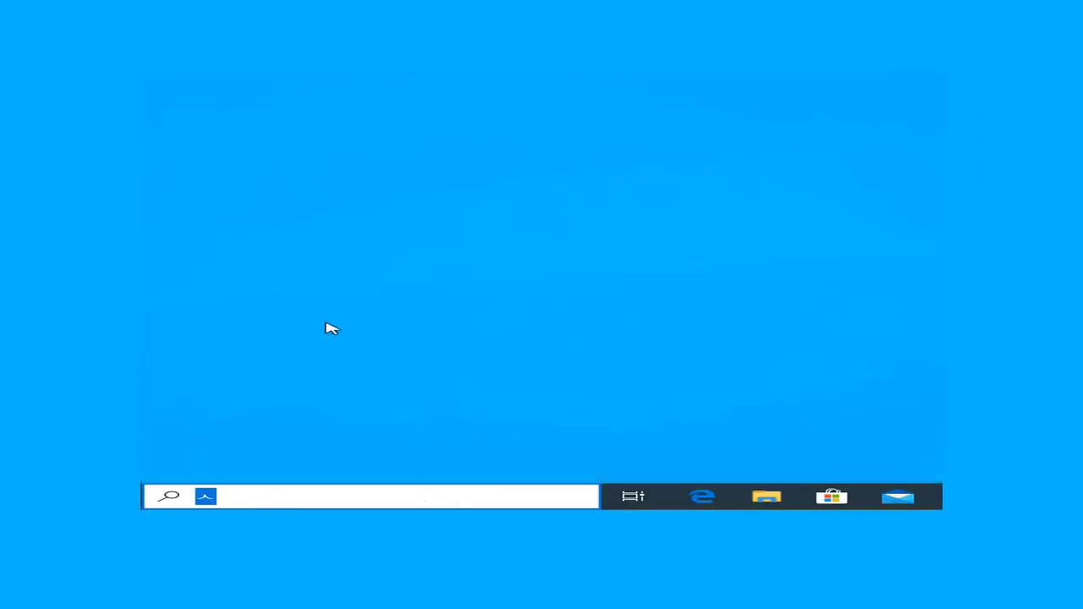
key(Return)
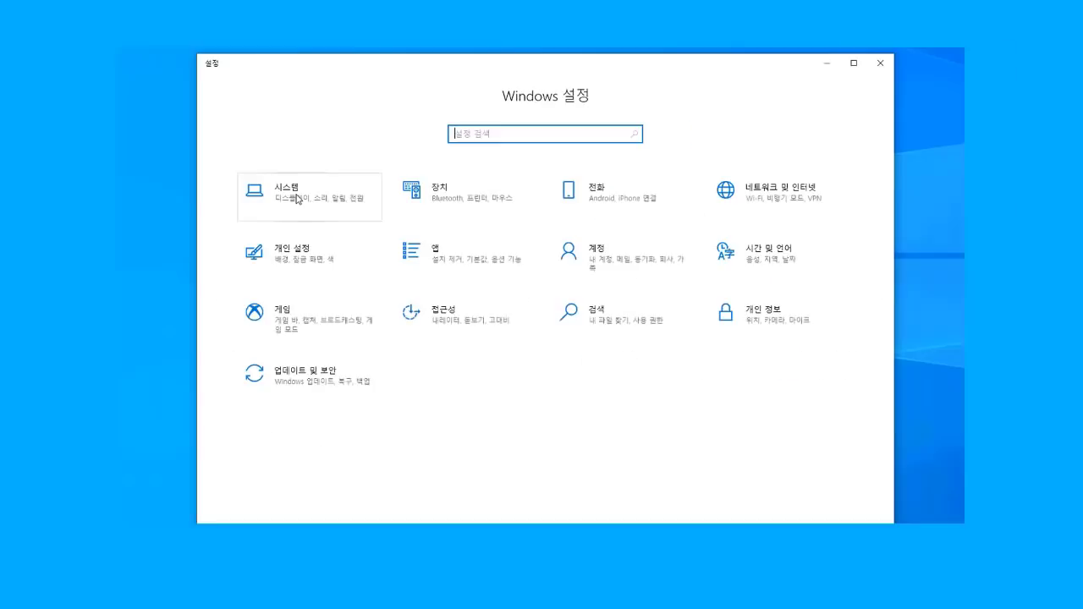
click(292, 200)
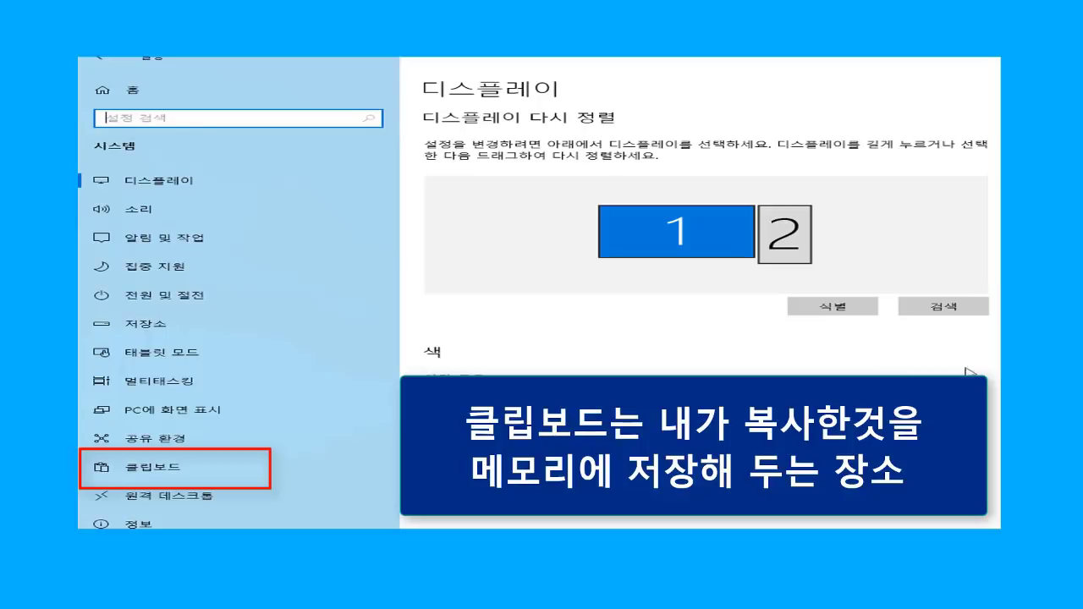
click(196, 475)
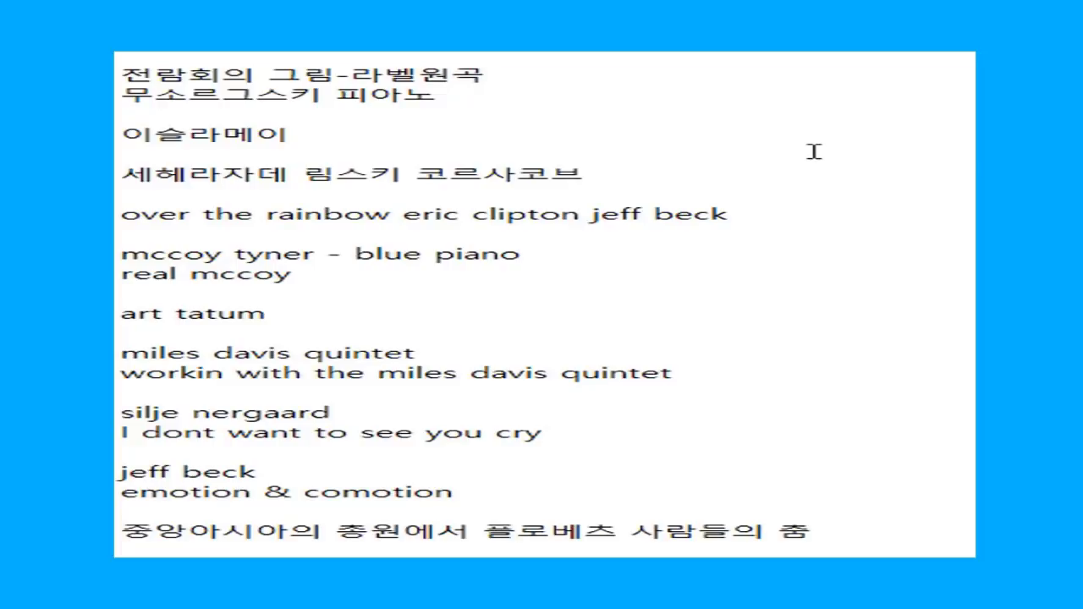
Open the clipboard history in the note and paste its third entry, "중앙아시아의 총원에서 플로베츠 사람들의 춤".
key(super+v)
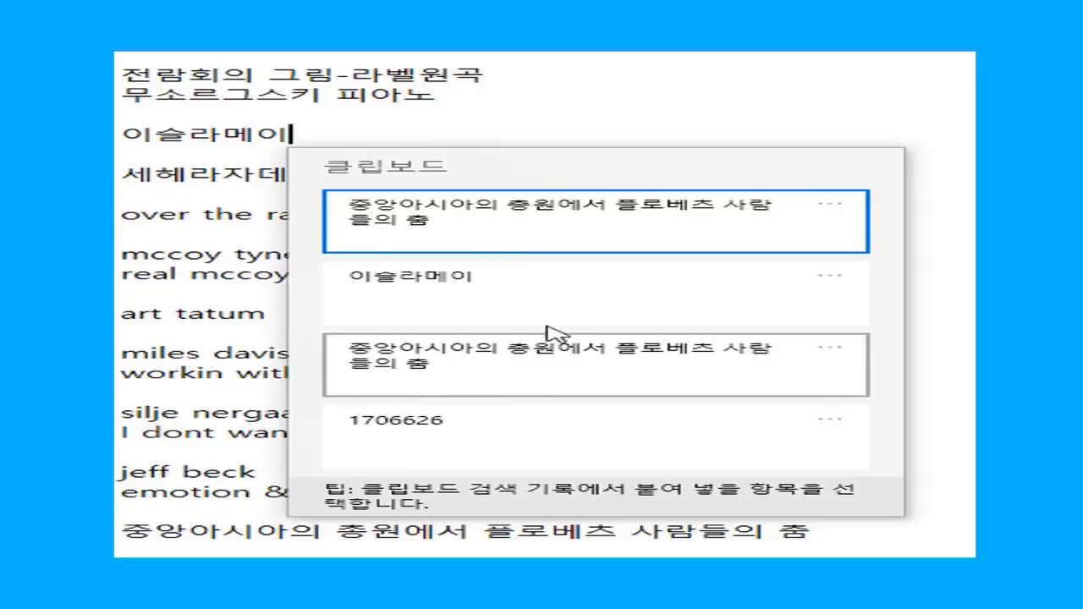
click(541, 381)
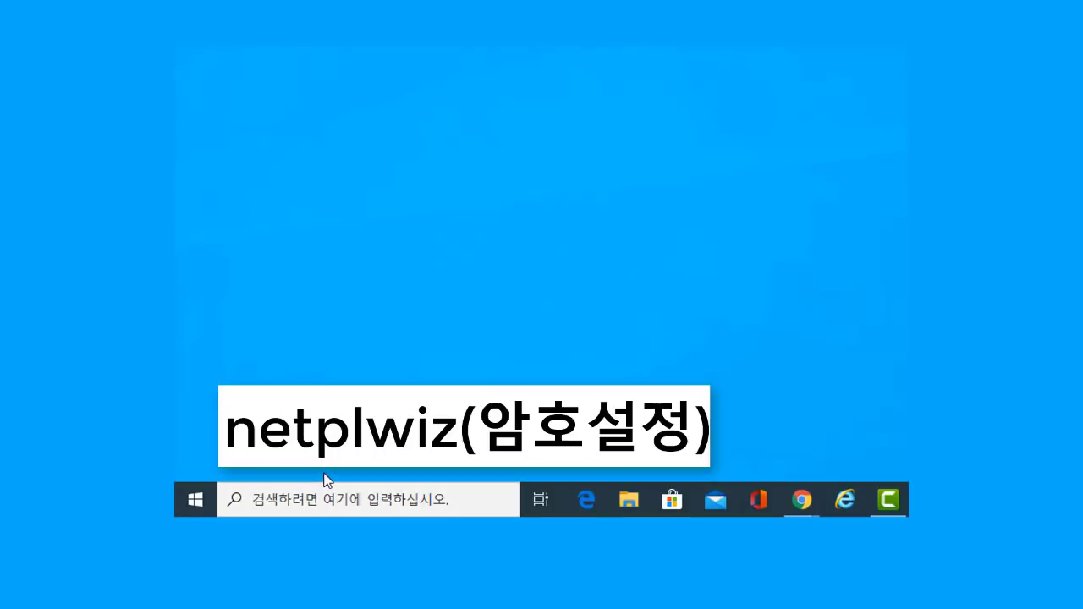
Run netplwiz and turn off the requirement to enter a user name and password to use this computer.
click(357, 505)
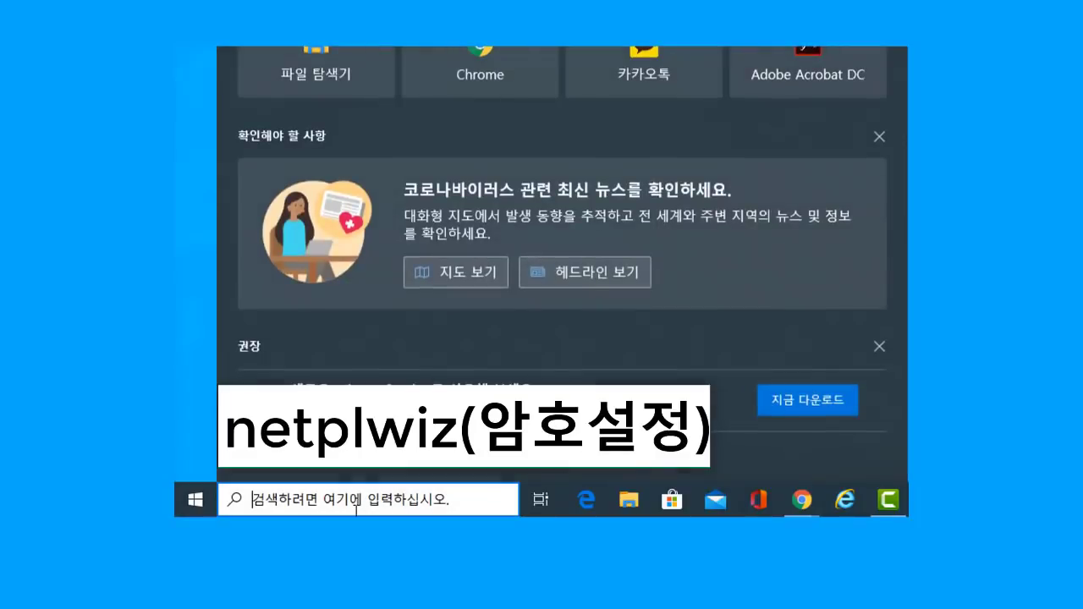
text(ne)
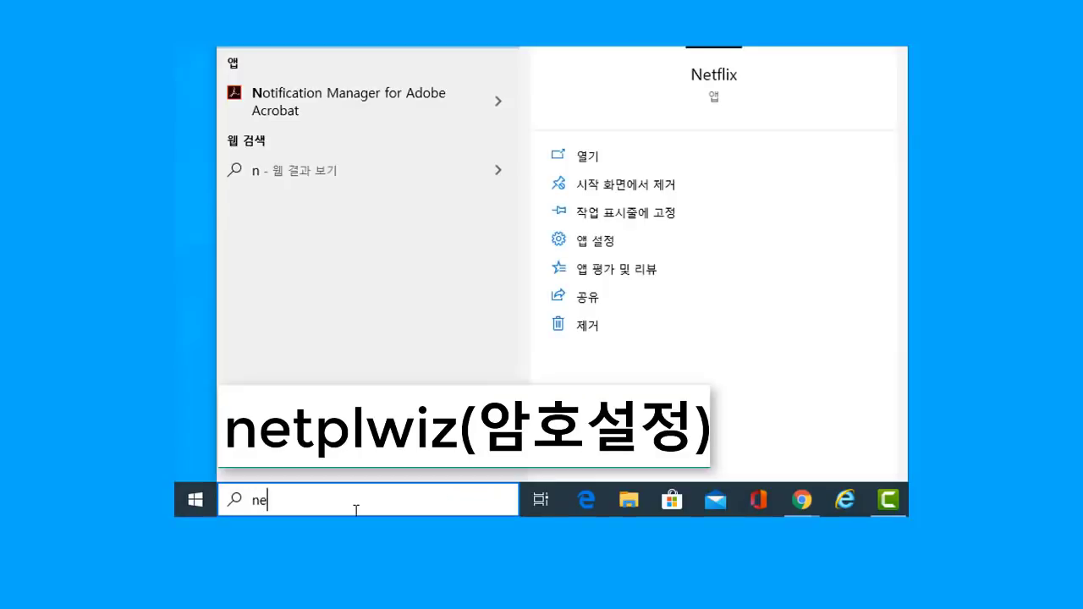
text(tpl)
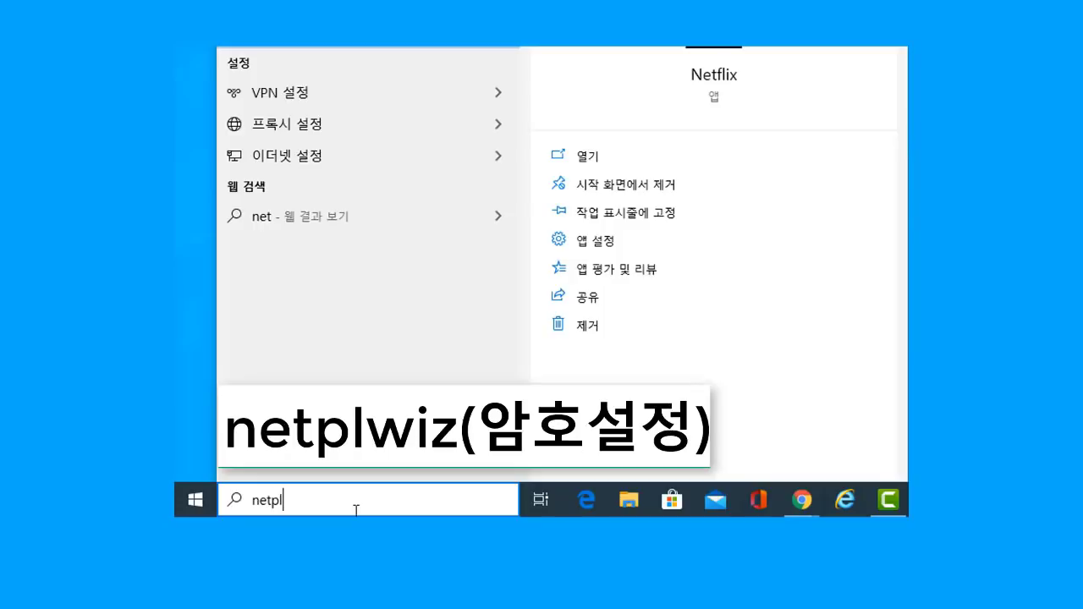
text(wiz)
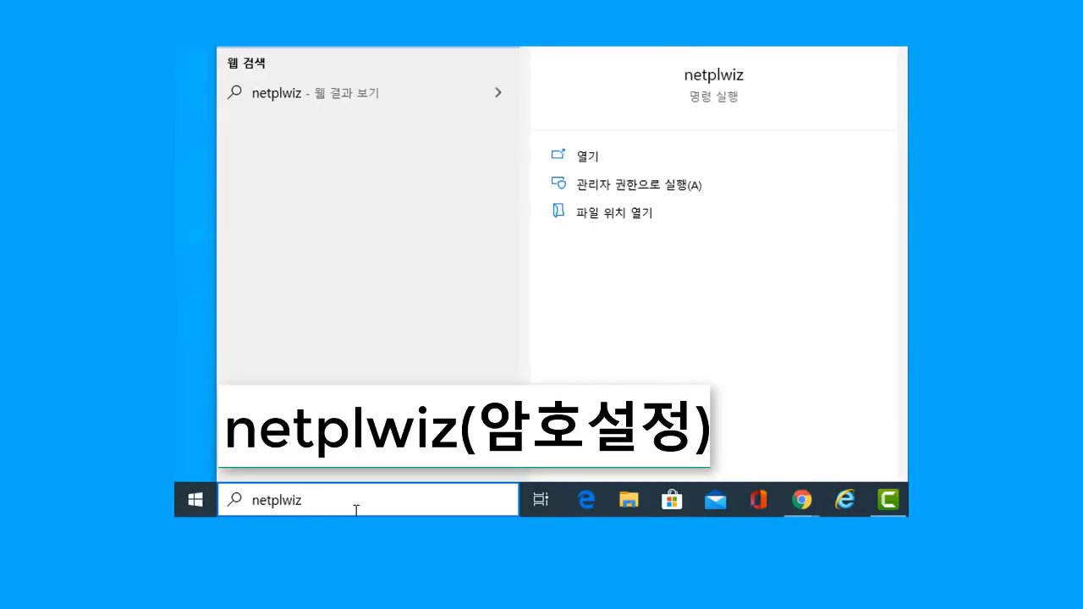
key(Return)
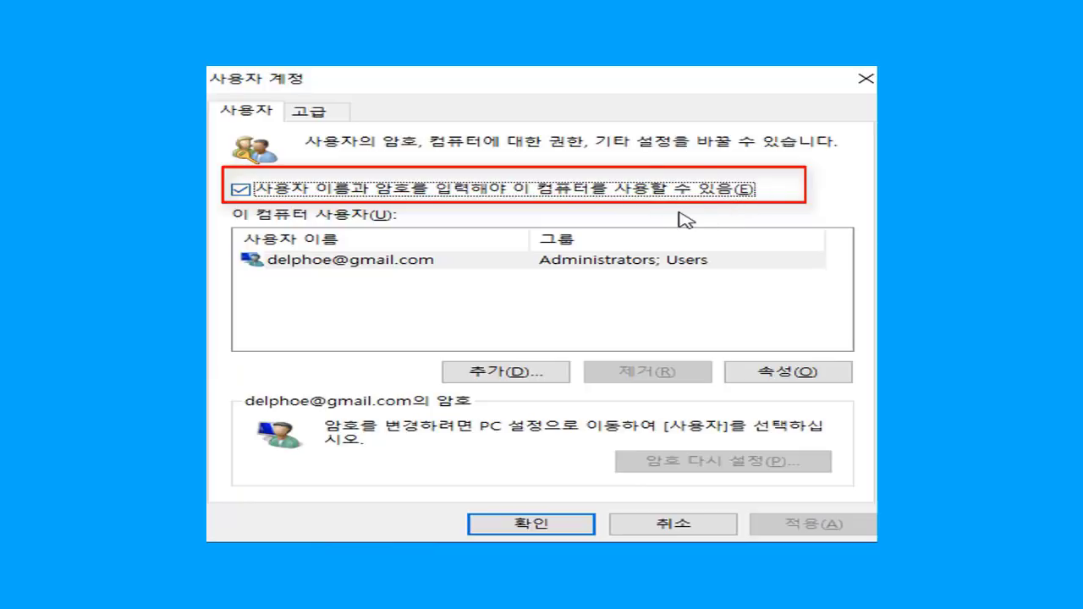
click(242, 191)
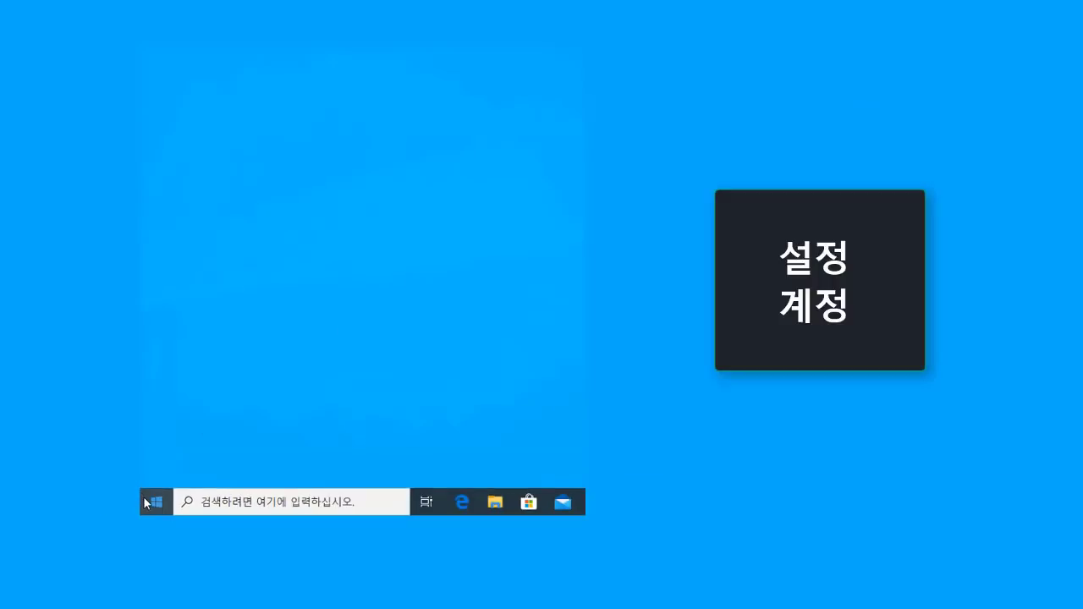
Search for "설정" to open Windows Settings and go to the sign-in options (로그인 옵션) of the account settings.
click(155, 501)
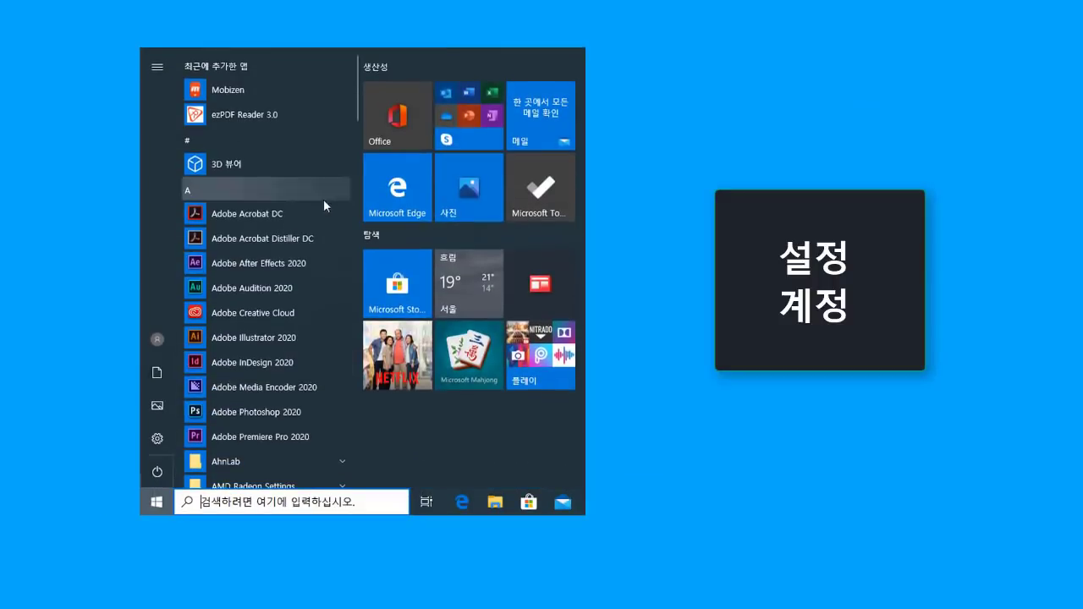
text(설저)
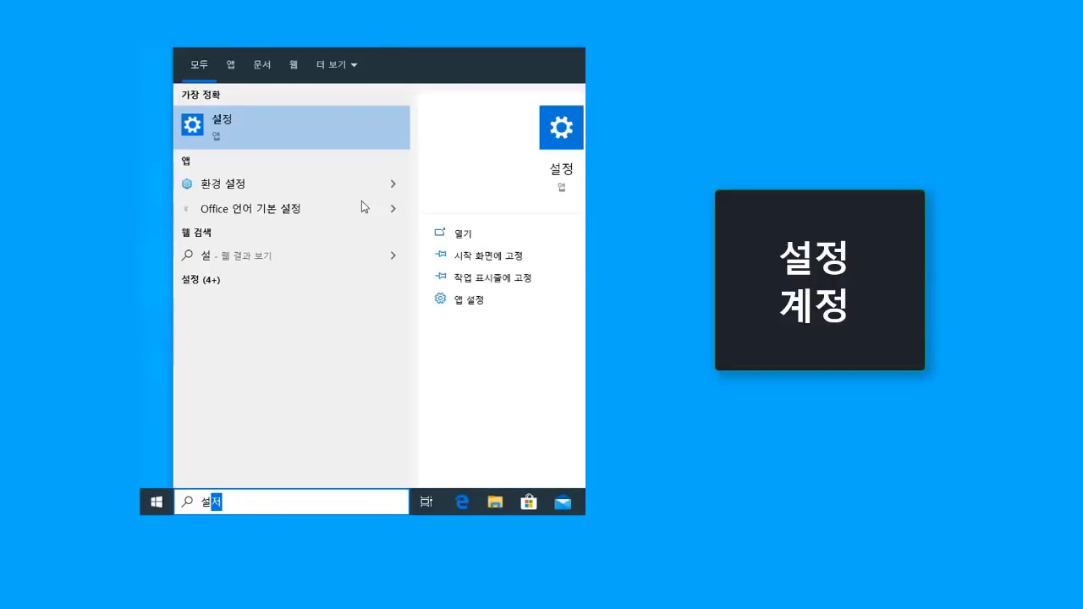
text(ㅇ)
key(Return)
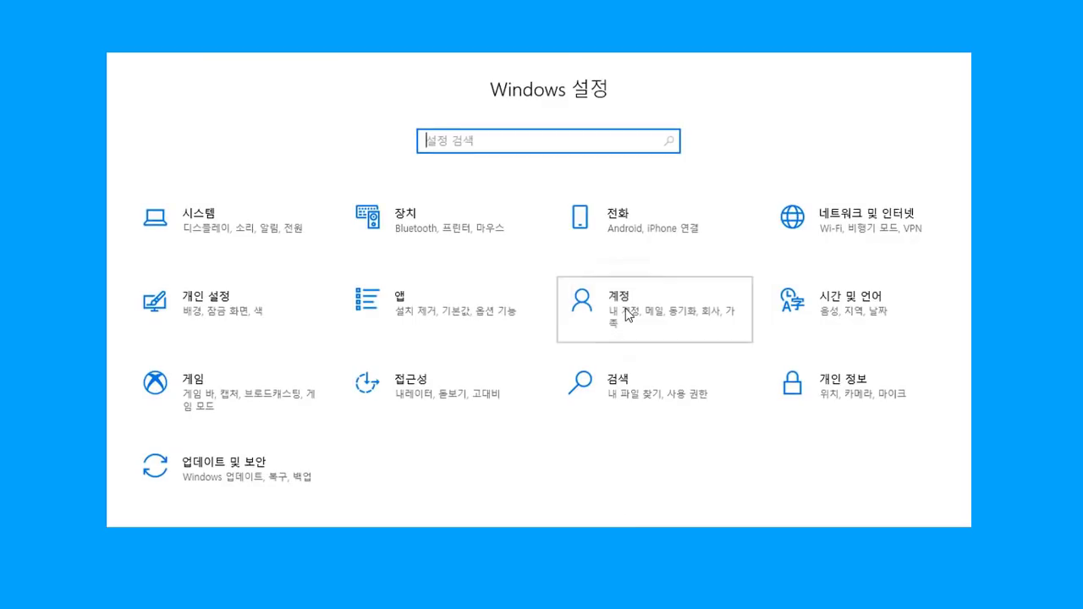
click(626, 315)
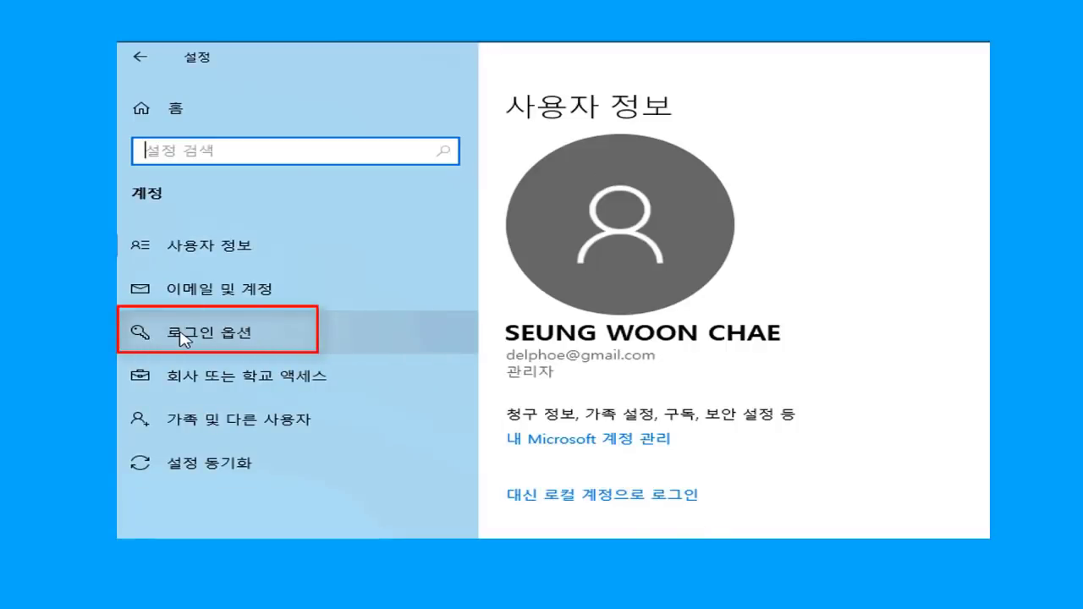
click(180, 338)
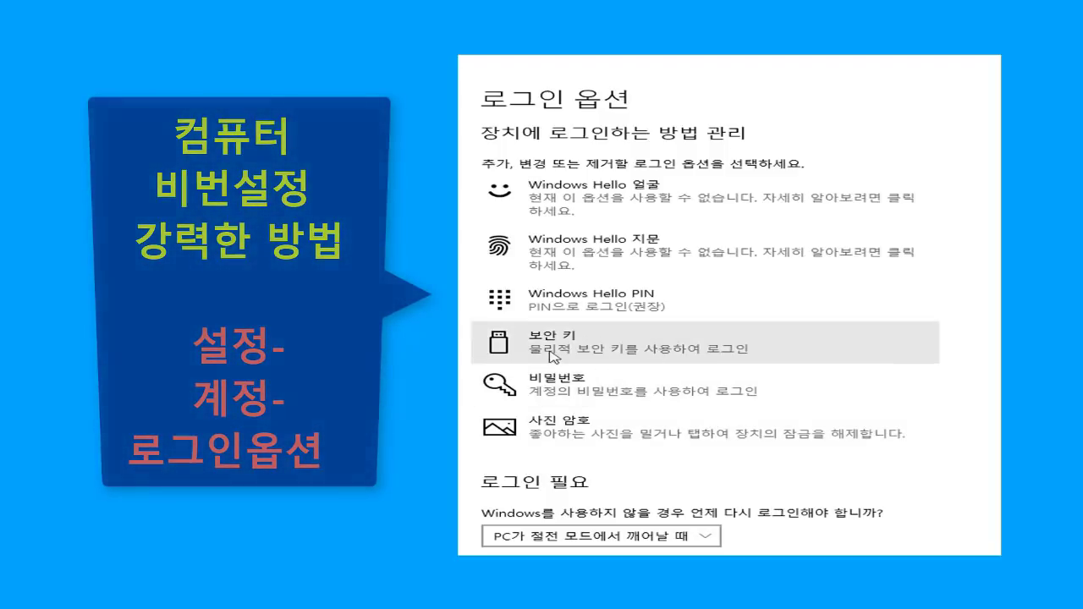
Expand the security key (보안 키) sign-in option and open its management.
click(738, 357)
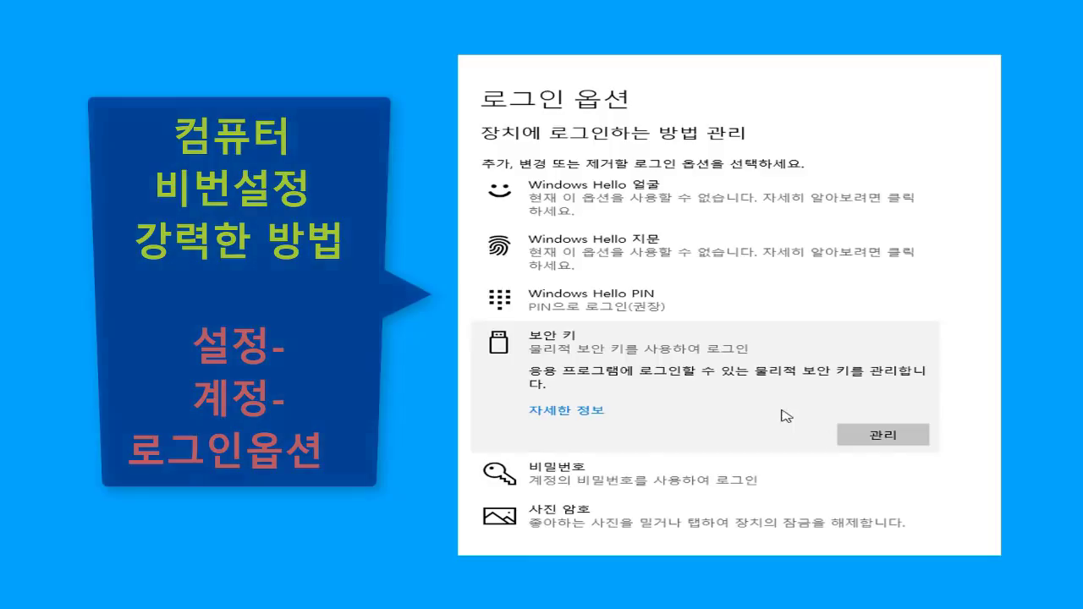
click(878, 442)
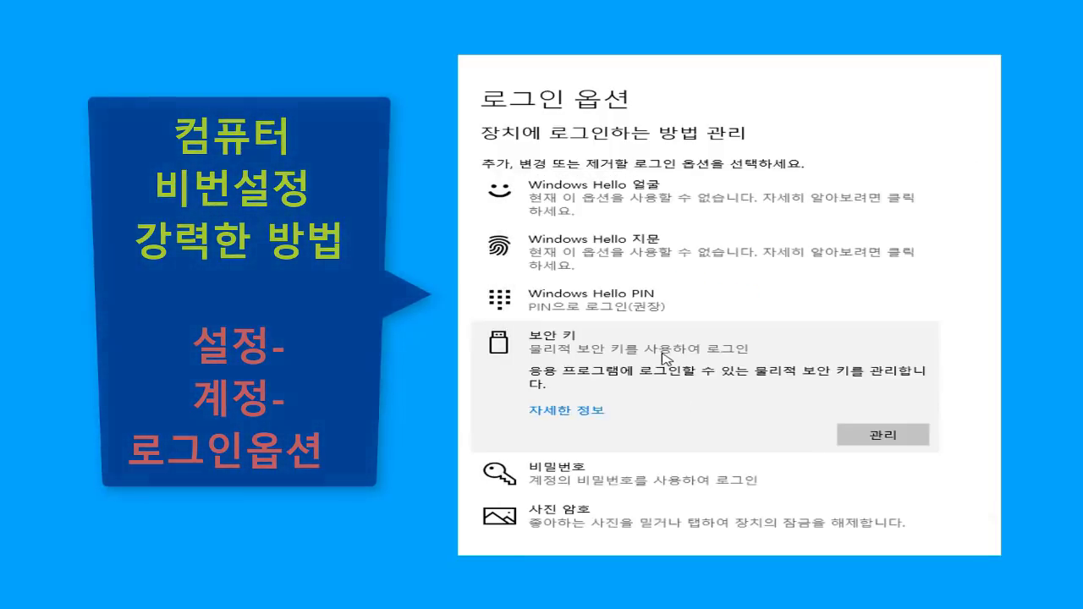